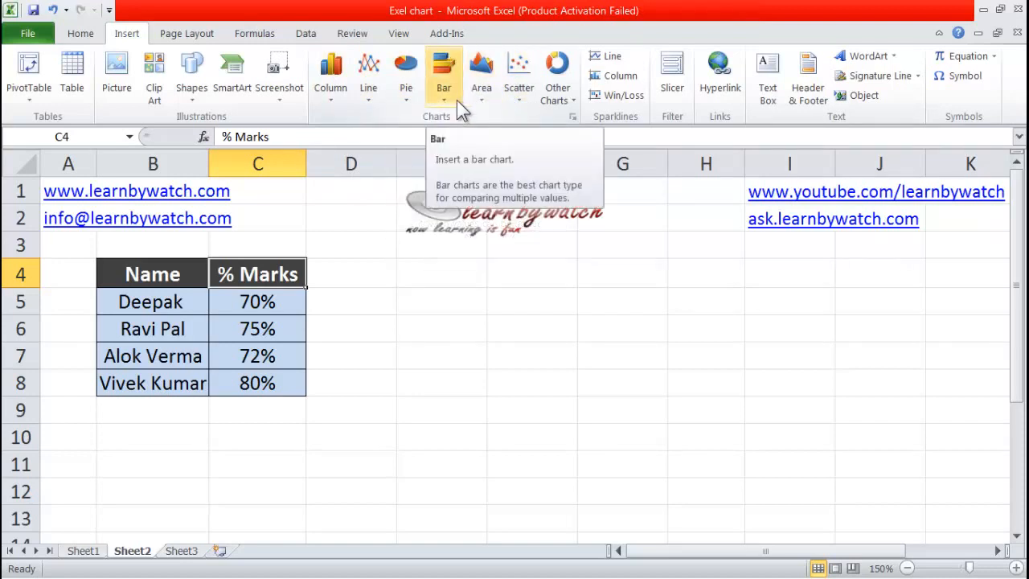
- Insert a basic 2-D pie chart from the Name and % Marks table in B4:C8
left_click(406, 100)
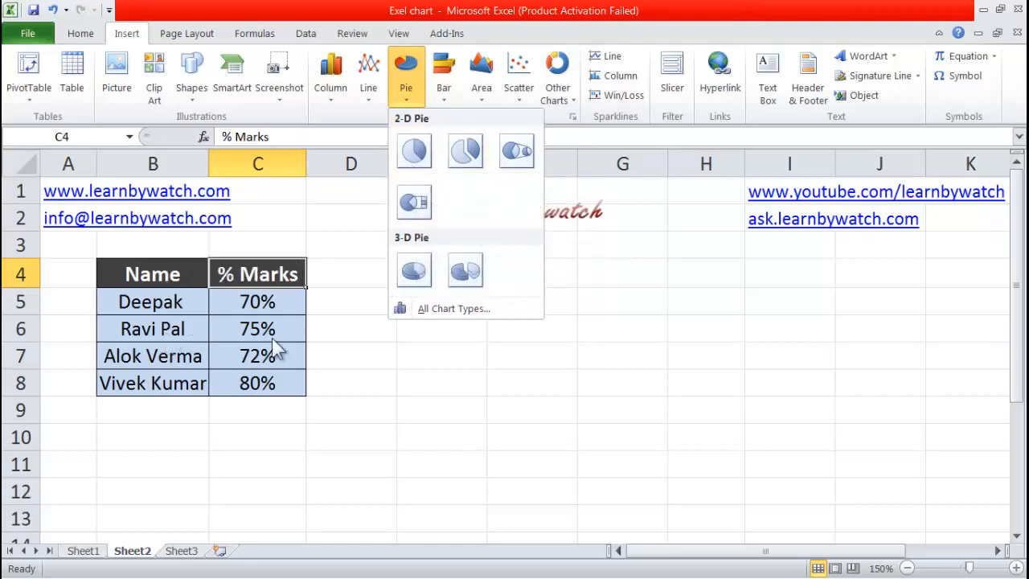
left_click(364, 348)
left_click_drag(150, 286, 231, 378)
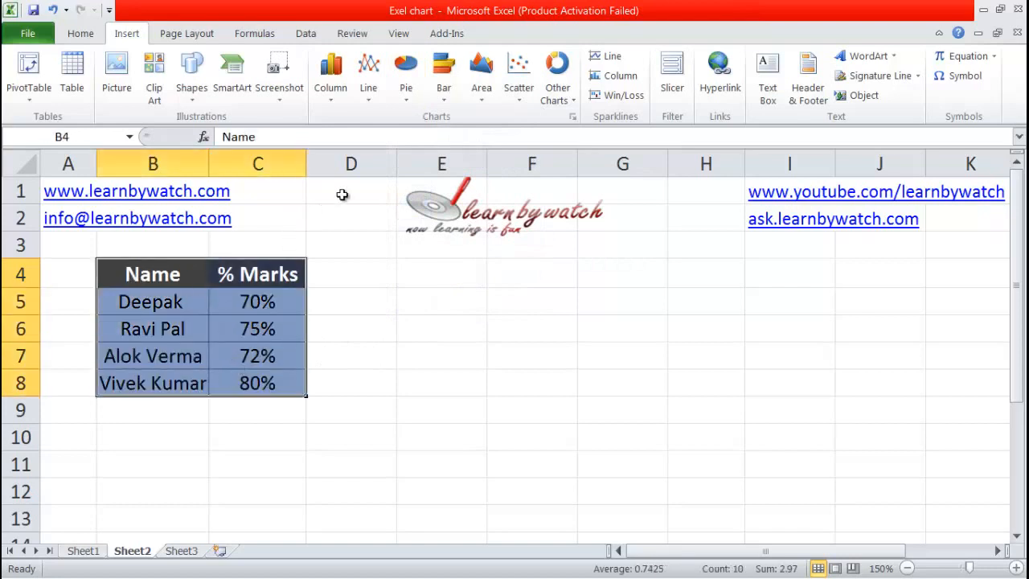
left_click(406, 81)
left_click(409, 150)
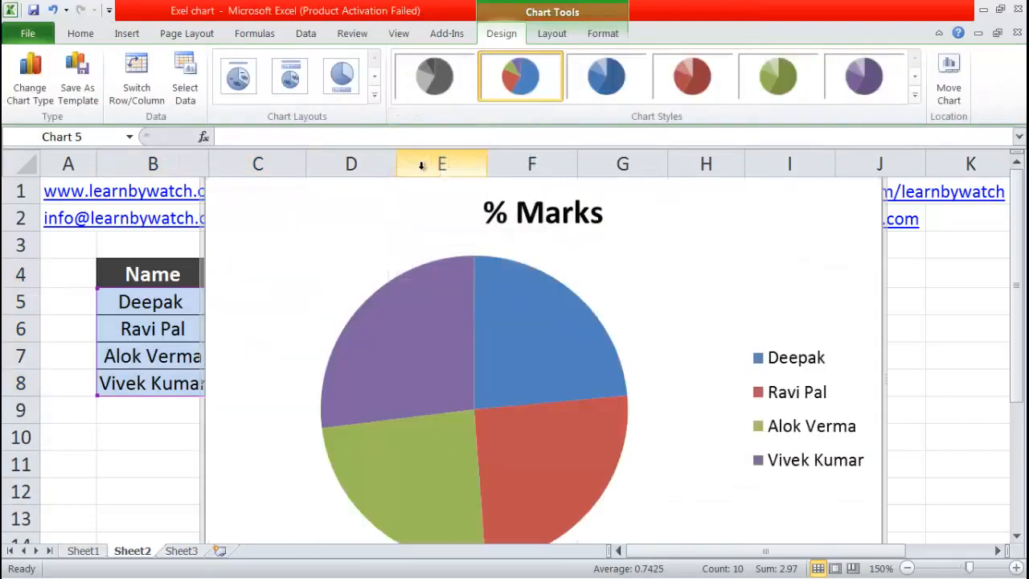
- Shrink the pie chart to about 5.3 cm high by 9.9 cm wide and place it beside the table, below the logo
mouse_move(468, 336)
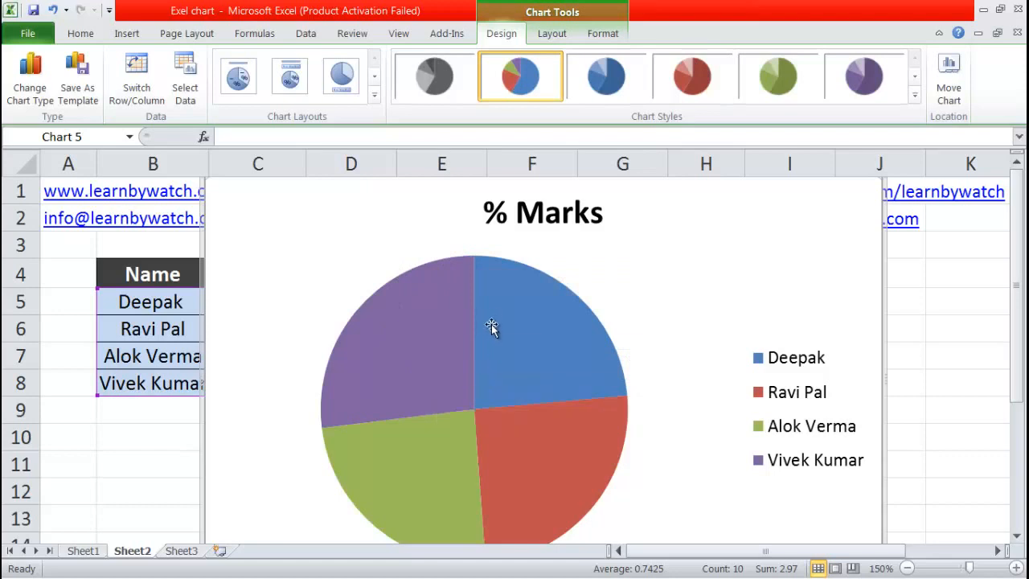
mouse_move(492, 312)
scroll(492, 312, "down", 1)
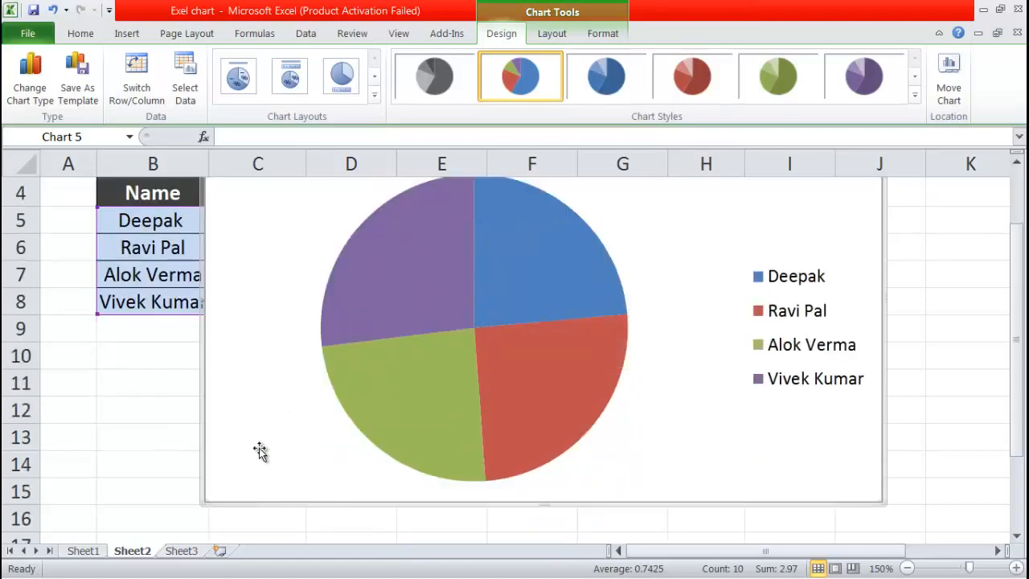
left_click_drag(207, 503, 328, 405)
scroll(450, 414, "up", 1)
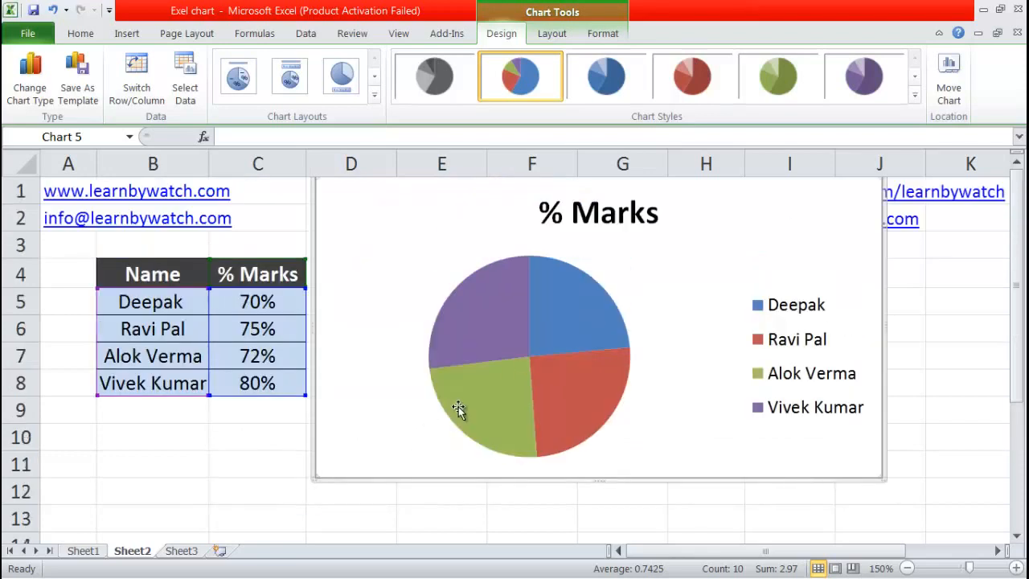
left_click_drag(464, 250, 482, 292)
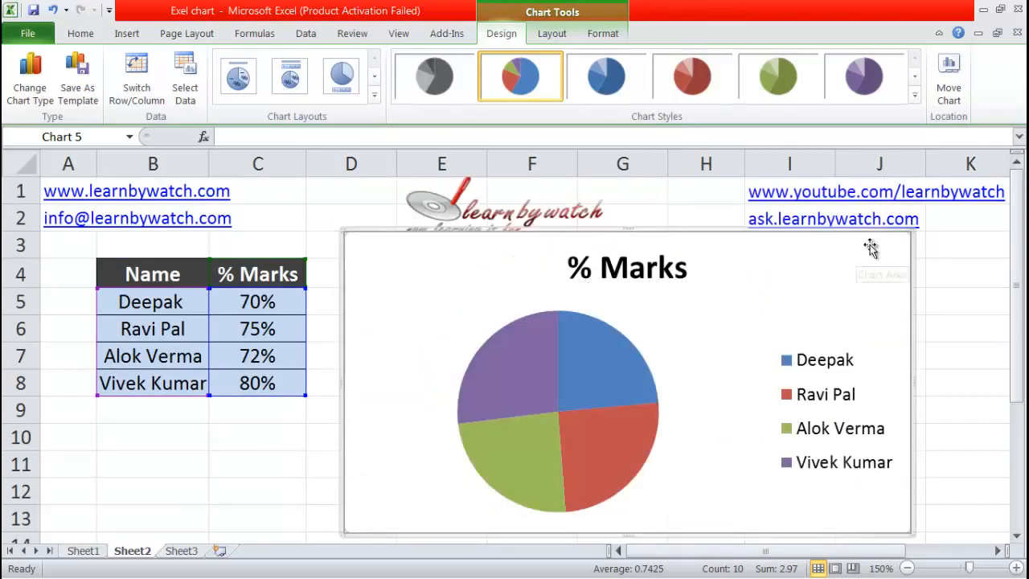
left_click_drag(913, 238, 877, 248)
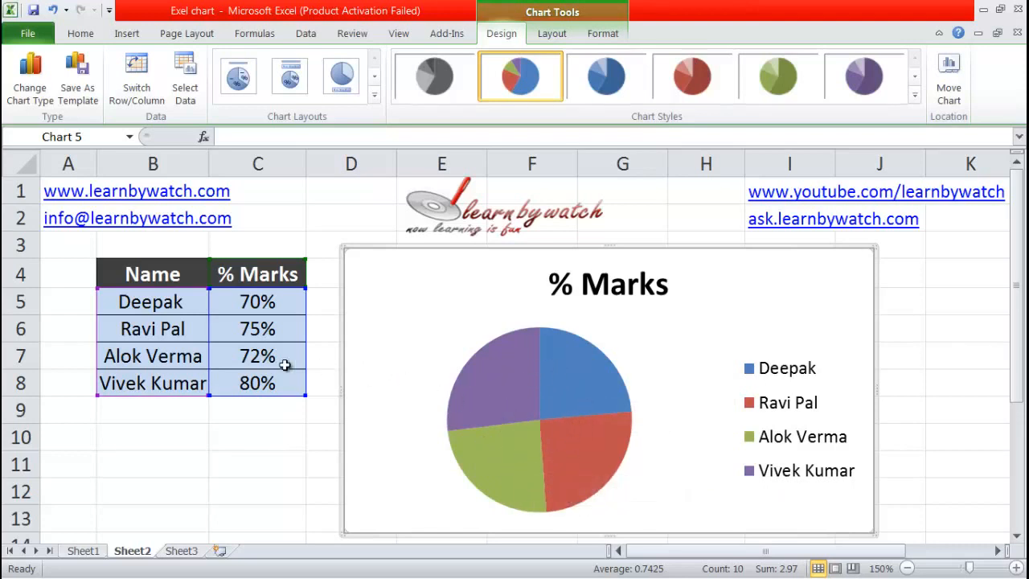
- Set the mark in cell C7 to 40% and select the pie chart
left_click(256, 358)
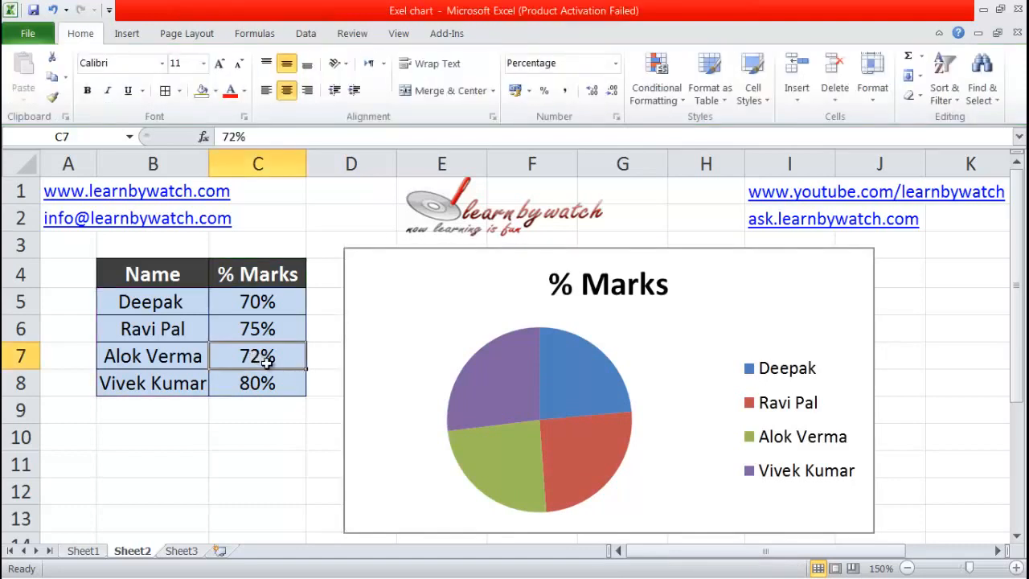
type("40")
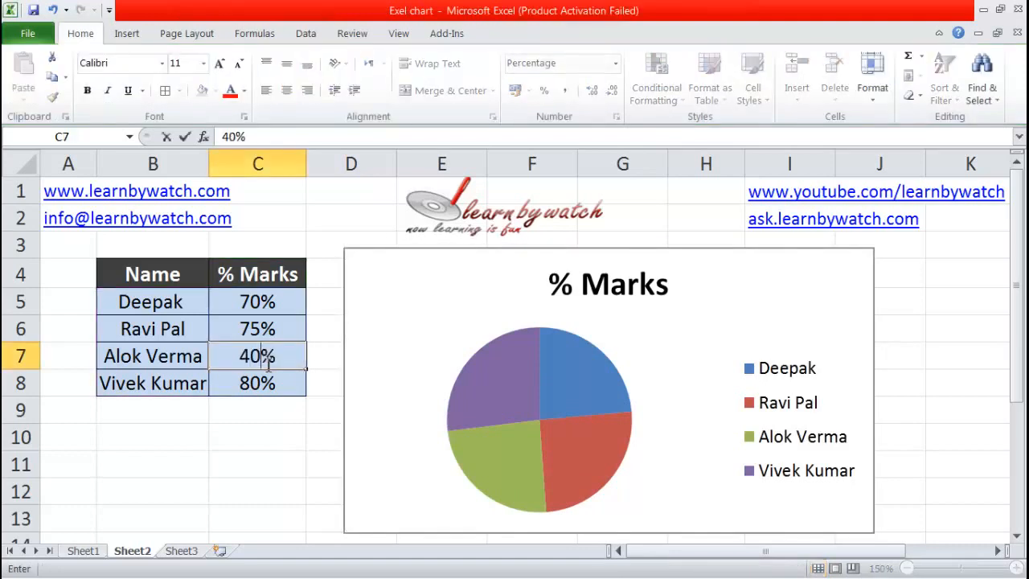
left_click(378, 407)
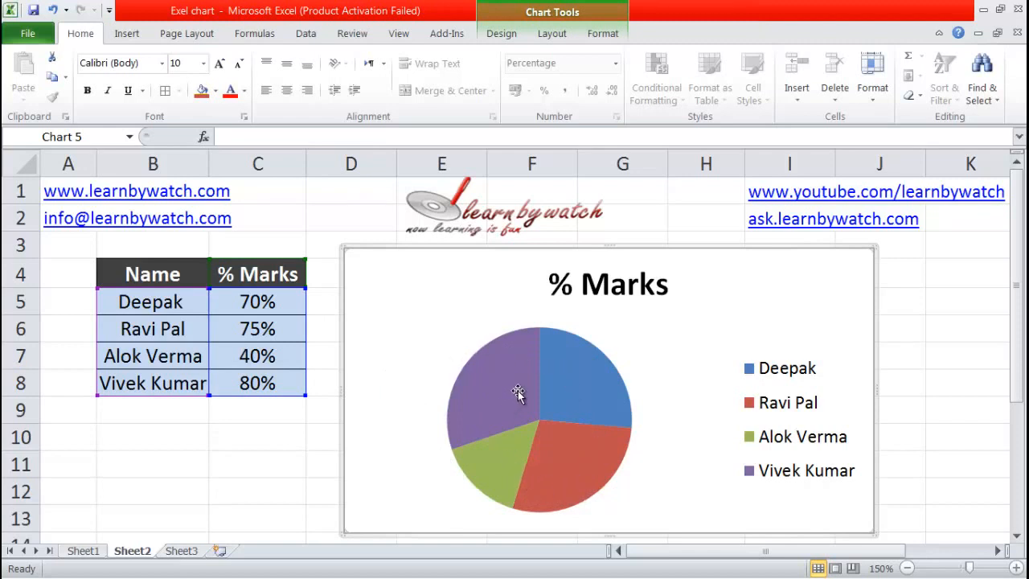
mouse_move(518, 392)
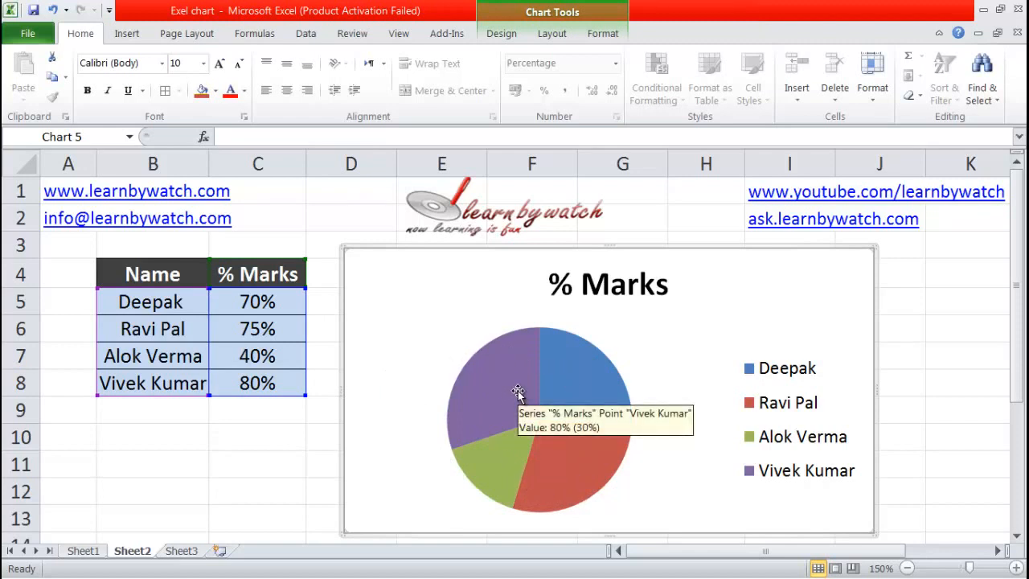
left_click(520, 33)
left_click(551, 34)
left_click(605, 33)
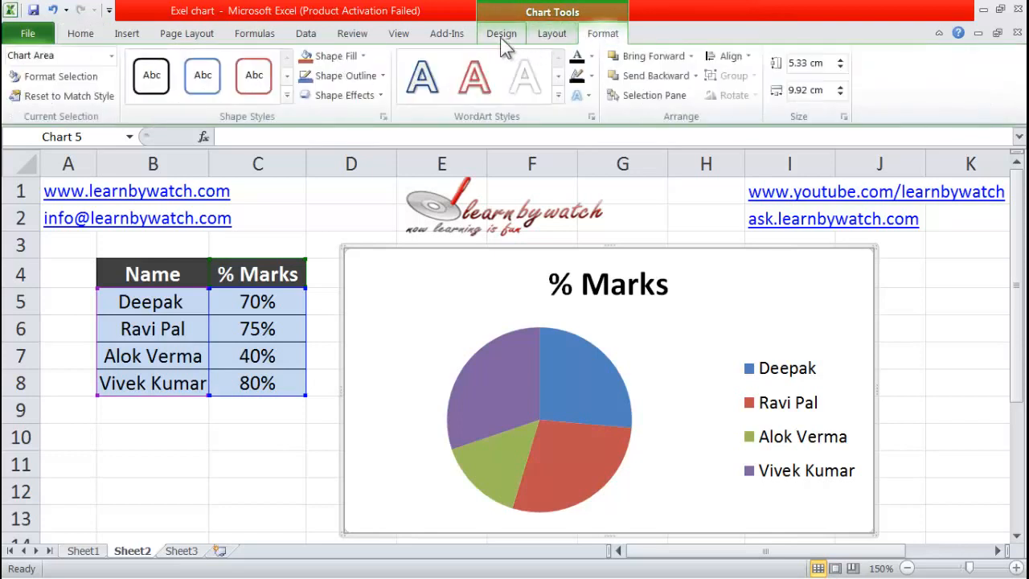
- Try the first Column chart type on the pie chart and undo the change
left_click(501, 35)
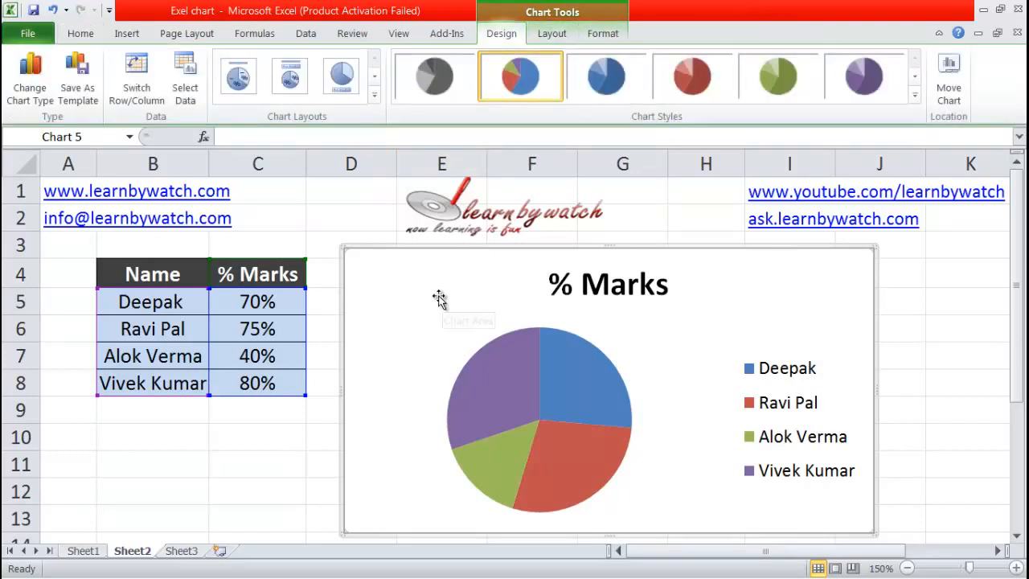
left_click(42, 90)
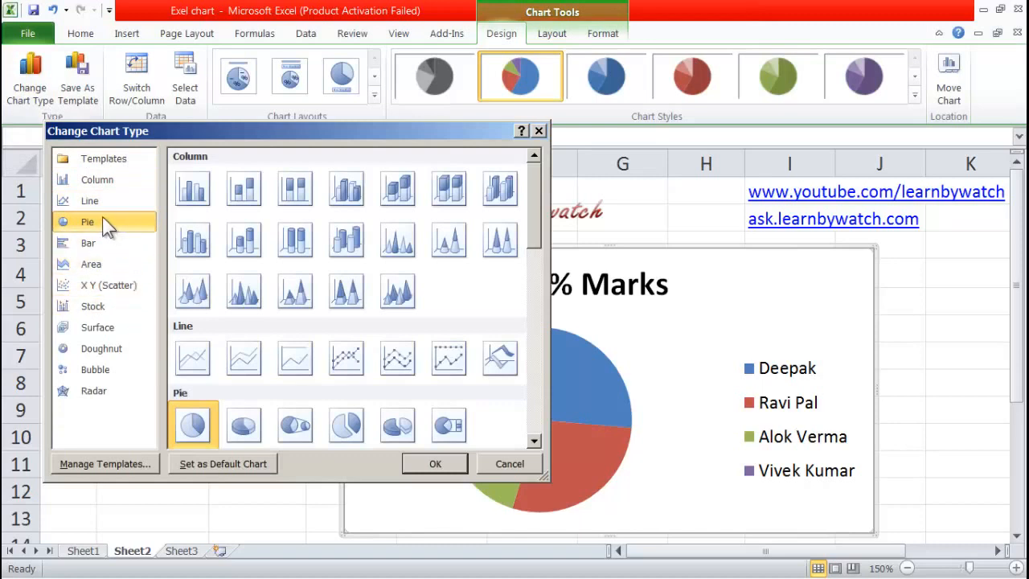
left_click(96, 182)
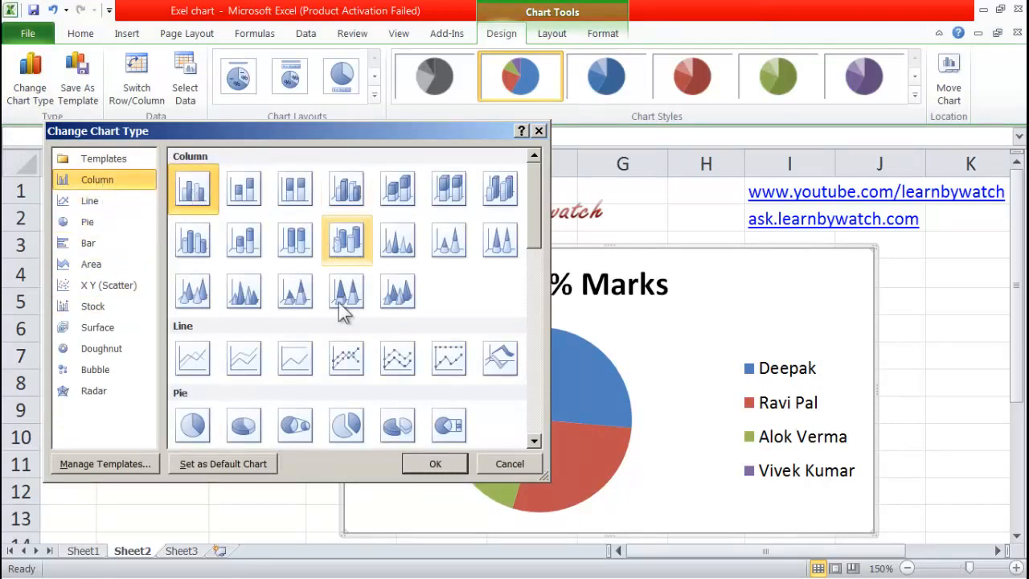
left_click(435, 464)
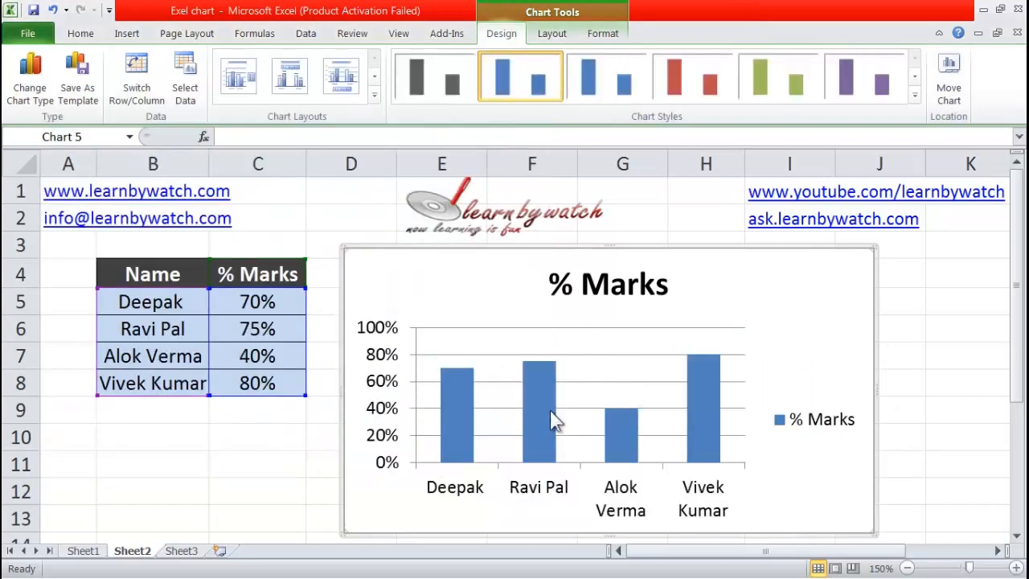
mouse_move(543, 407)
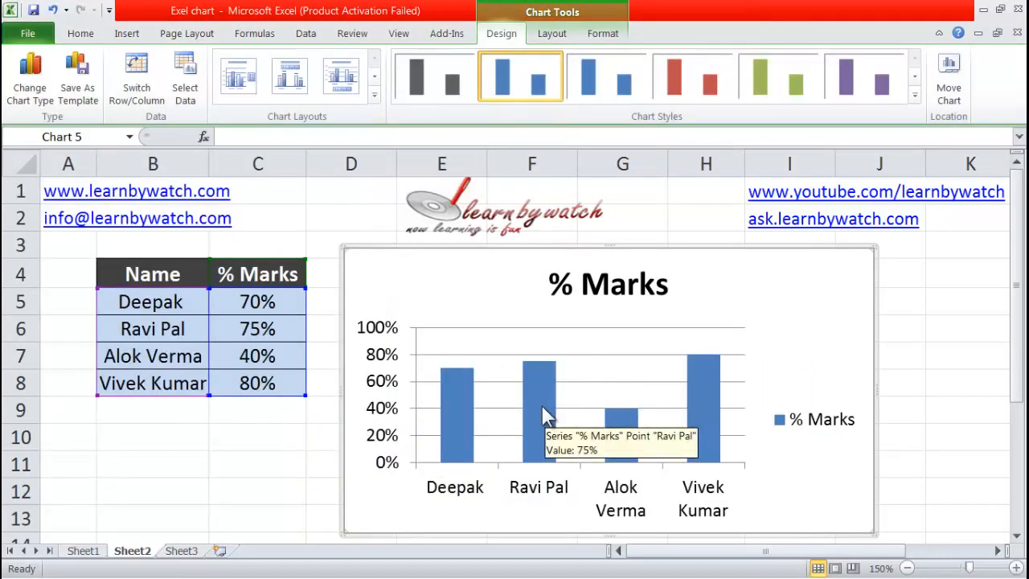
key("ctrl+z")
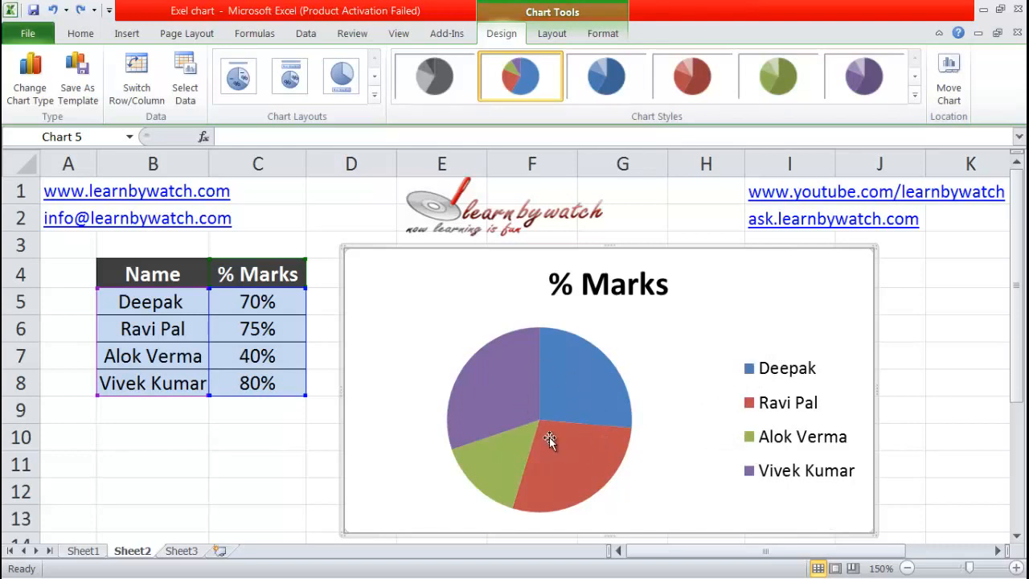
- Try the first five preset chart layouts on the pie chart, one after another
mouse_move(538, 436)
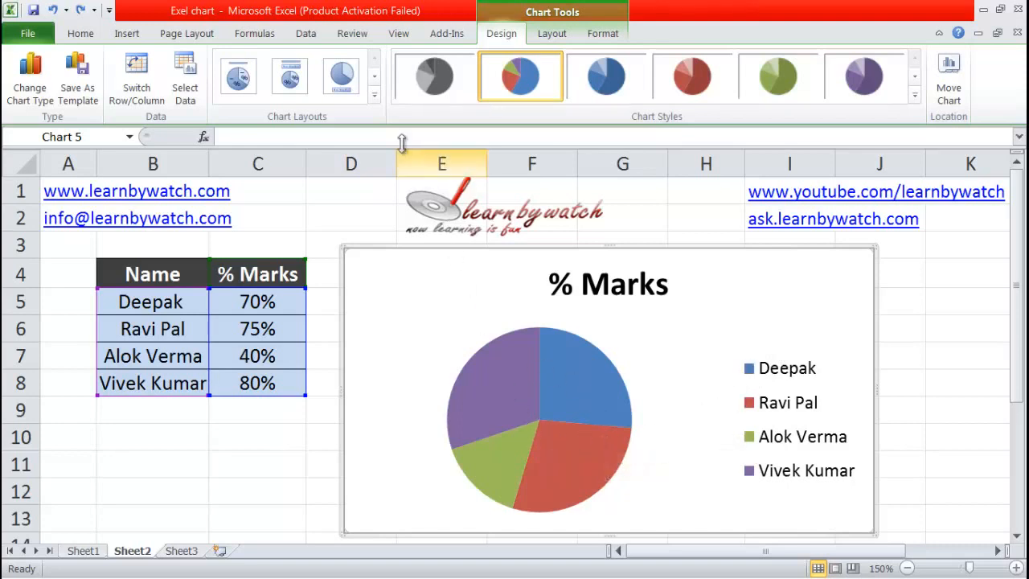
left_click(238, 82)
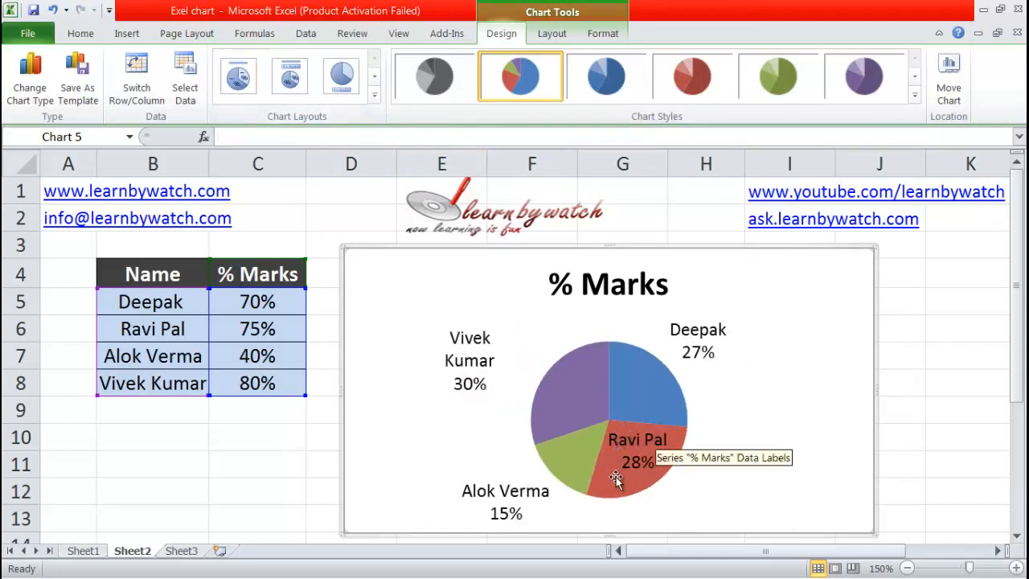
left_click(290, 77)
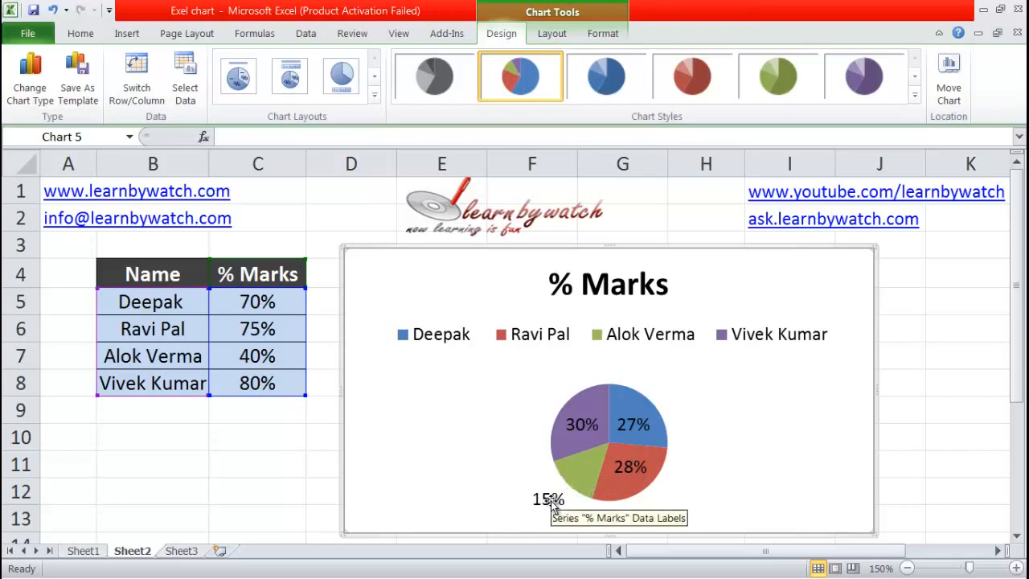
left_click(351, 81)
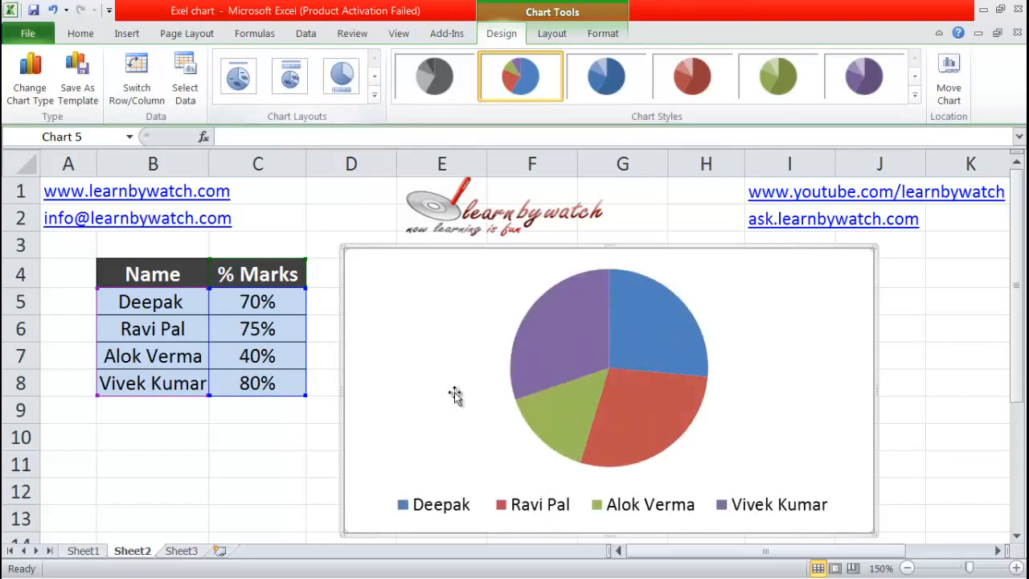
left_click(374, 96)
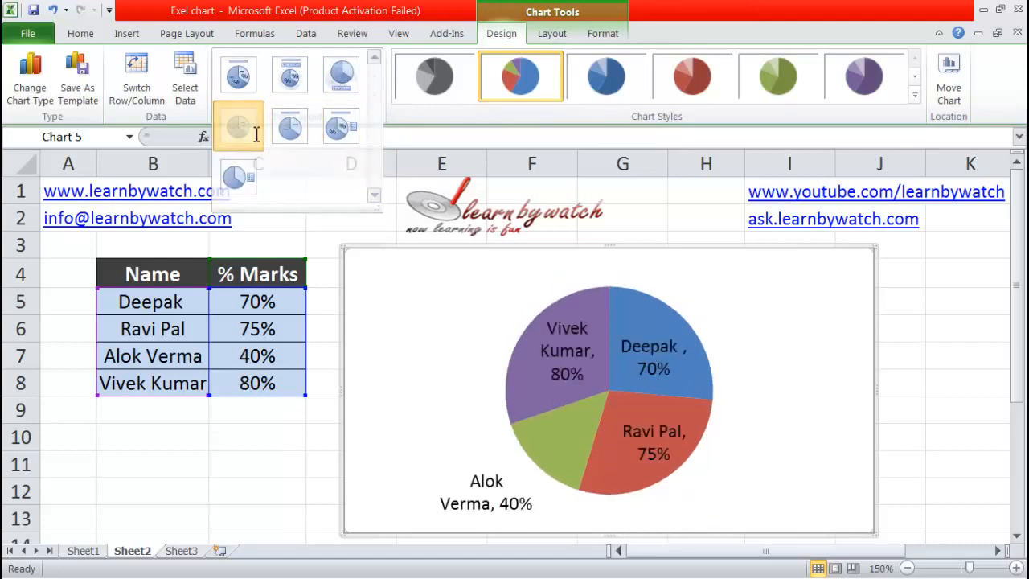
left_click(374, 94)
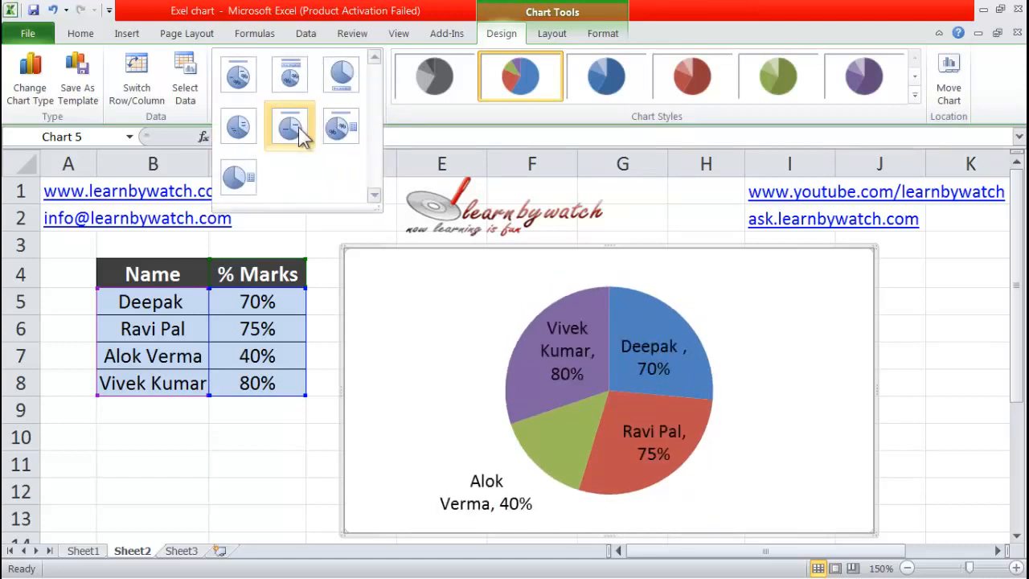
left_click(297, 127)
- Apply the preset chart layout with a title, percentage labels on the slices and a legend beside the pie
left_click(374, 95)
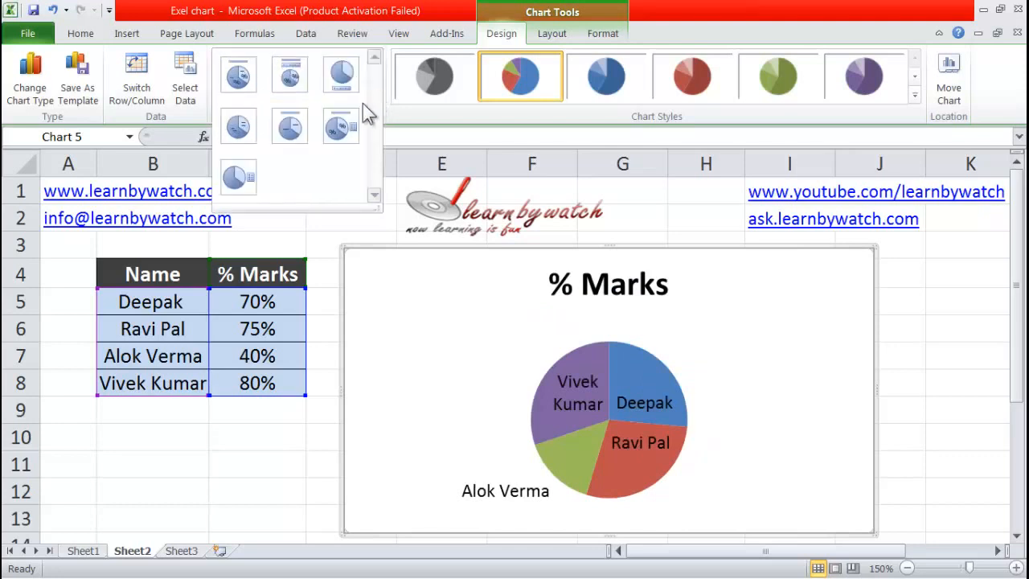
left_click(344, 133)
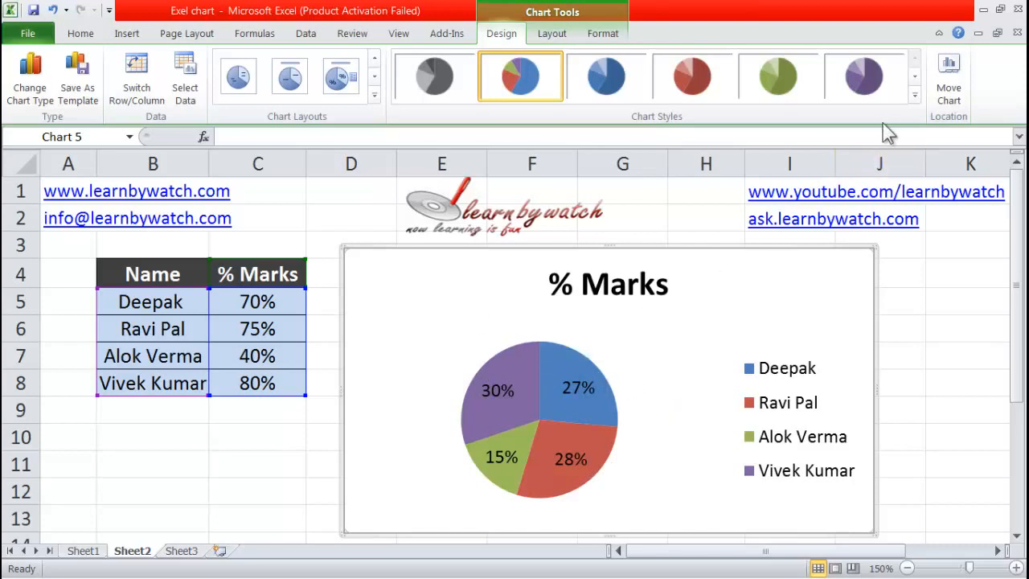
- Try the purple, green, red, blue and flat multicolour chart styles, plus the bevelled multicolour style on a white background
left_click(864, 84)
left_click(782, 78)
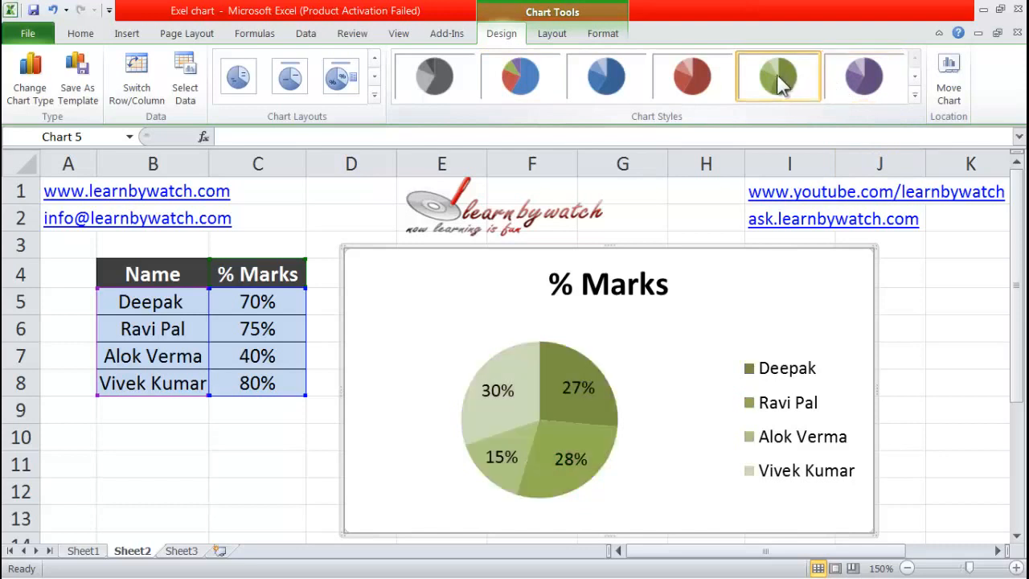
left_click(698, 84)
left_click(602, 86)
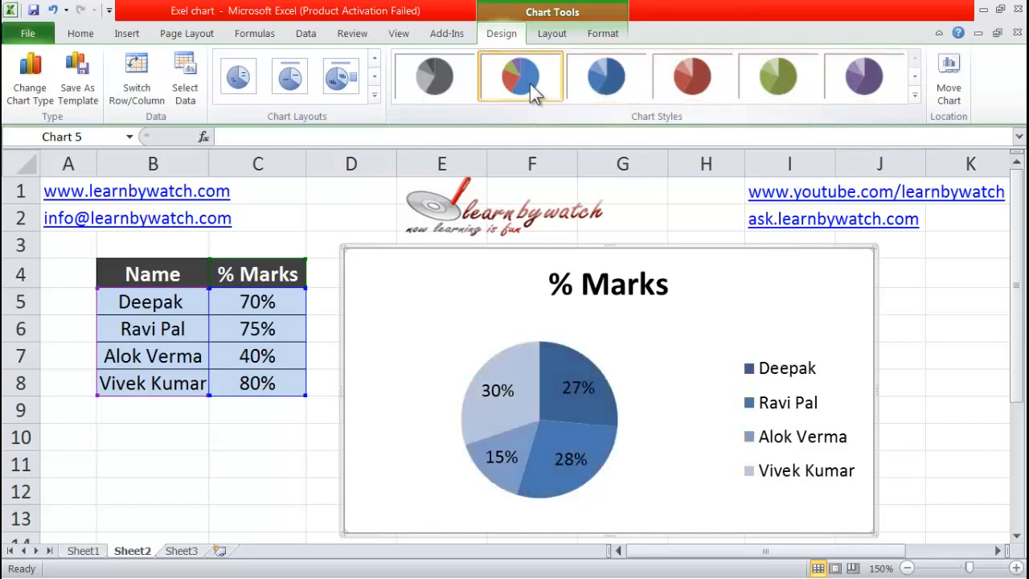
left_click(530, 84)
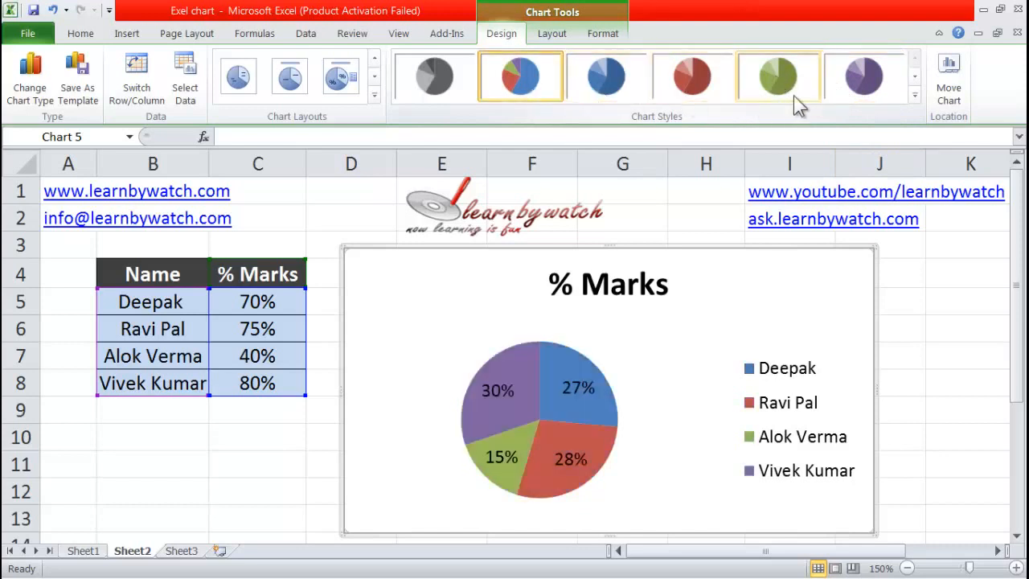
left_click(916, 95)
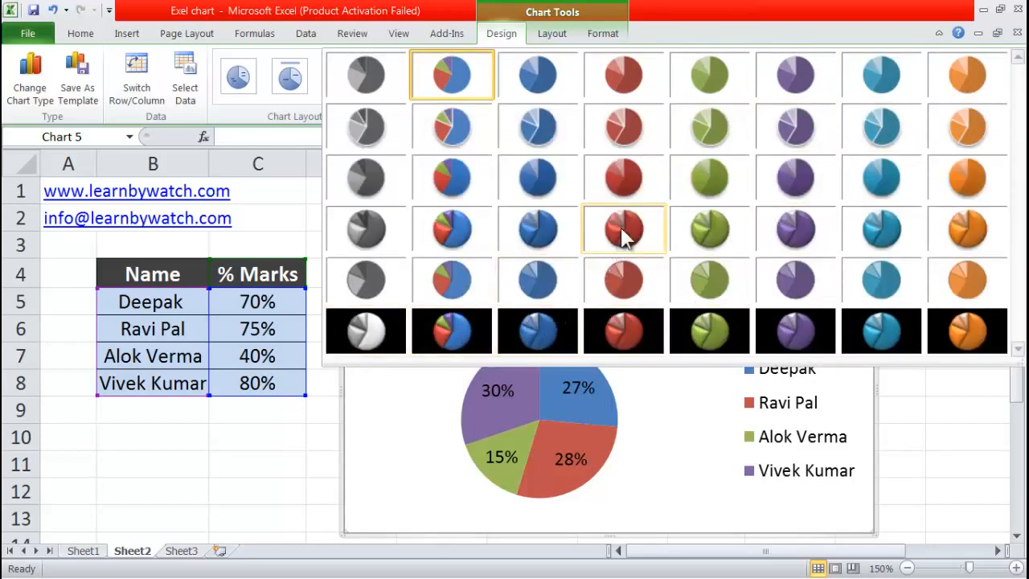
left_click(451, 229)
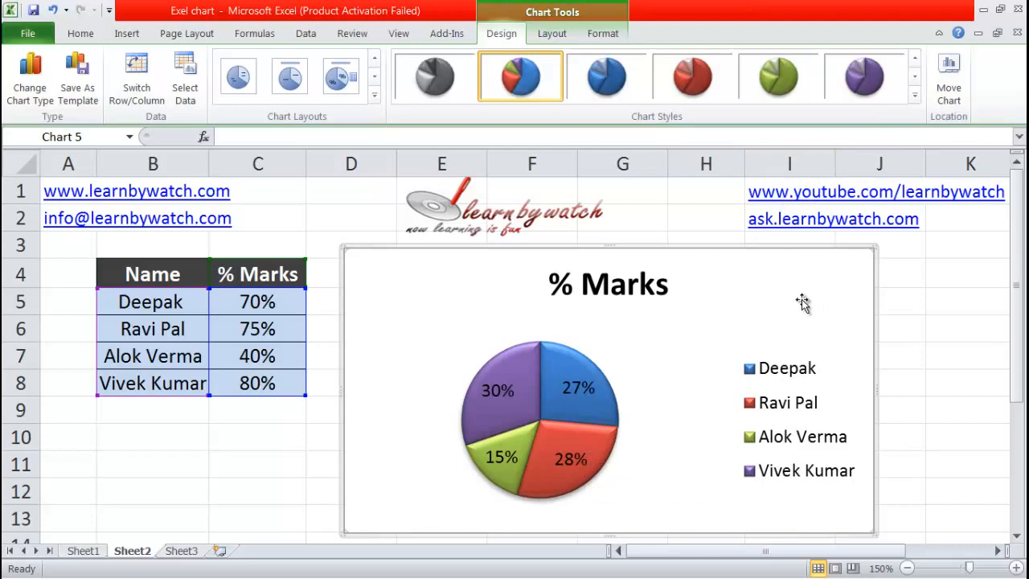
- Apply the bevelled multicolour chart style with a black background to the pie chart
left_click(914, 94)
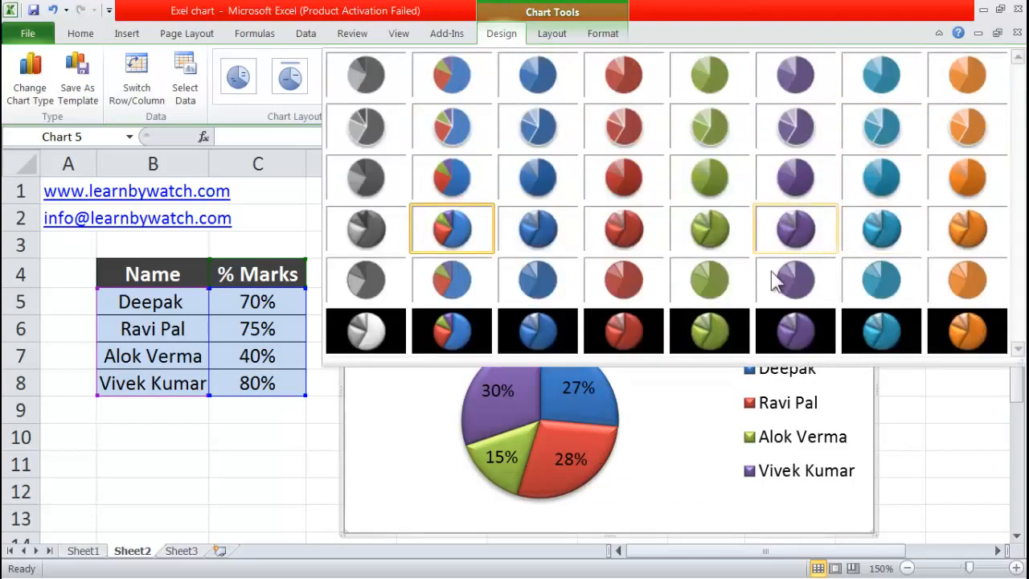
left_click(442, 341)
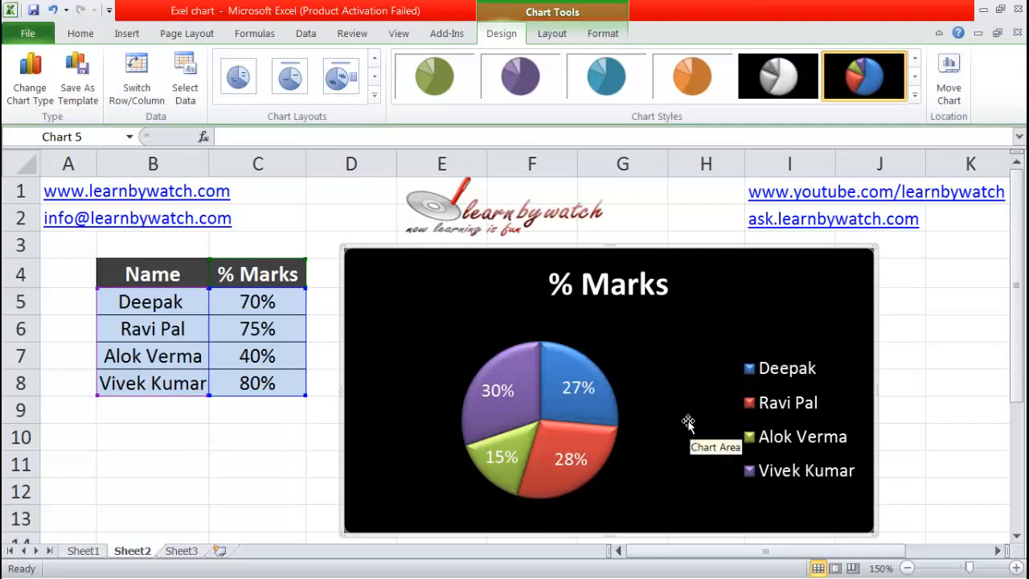
left_click(551, 33)
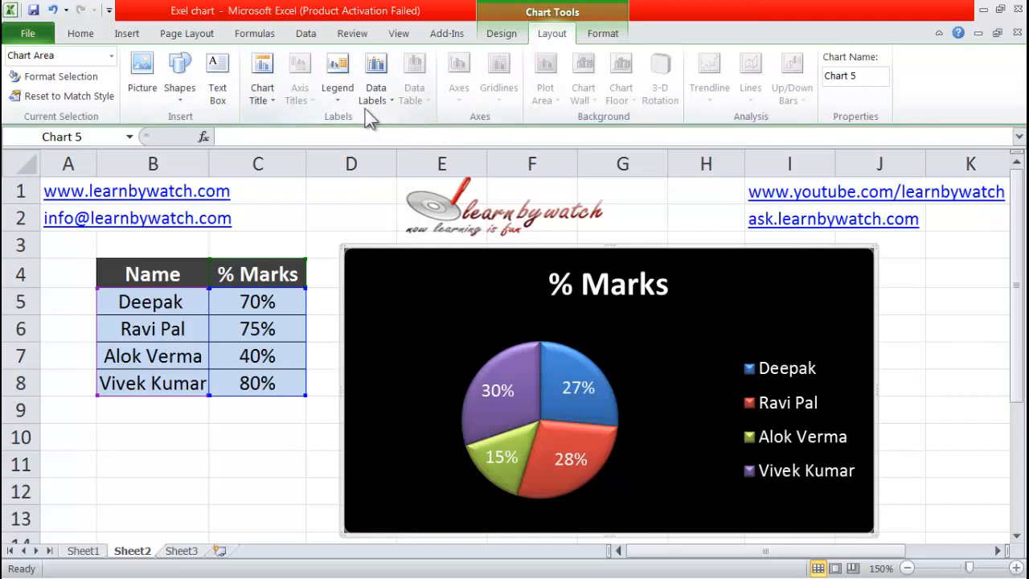
left_click(603, 33)
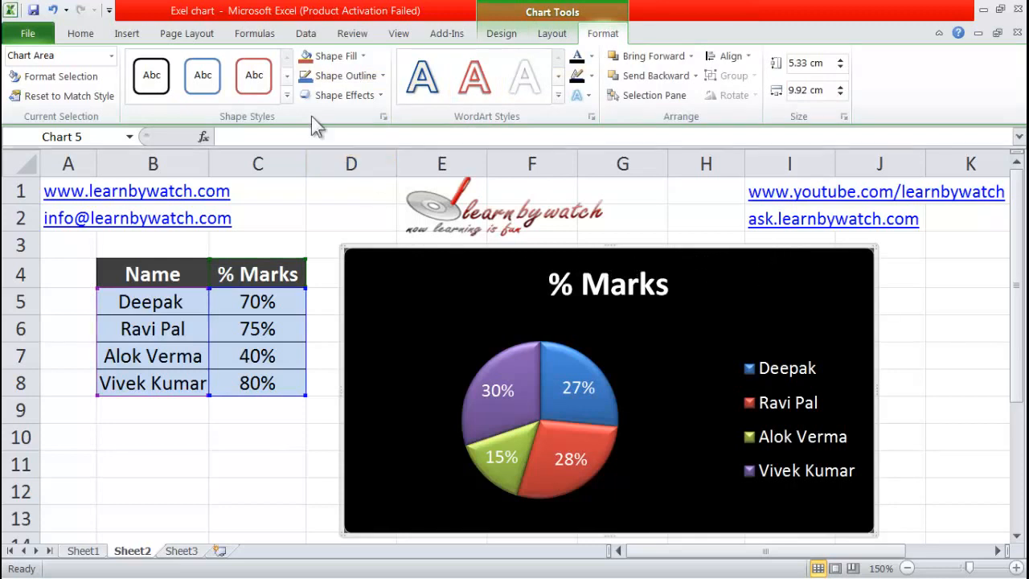
left_click(125, 37)
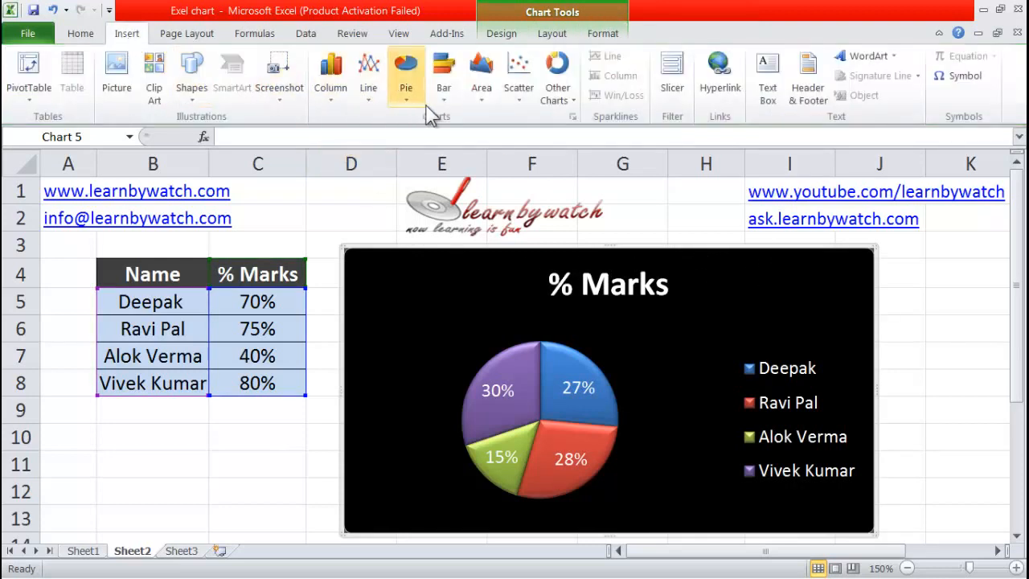